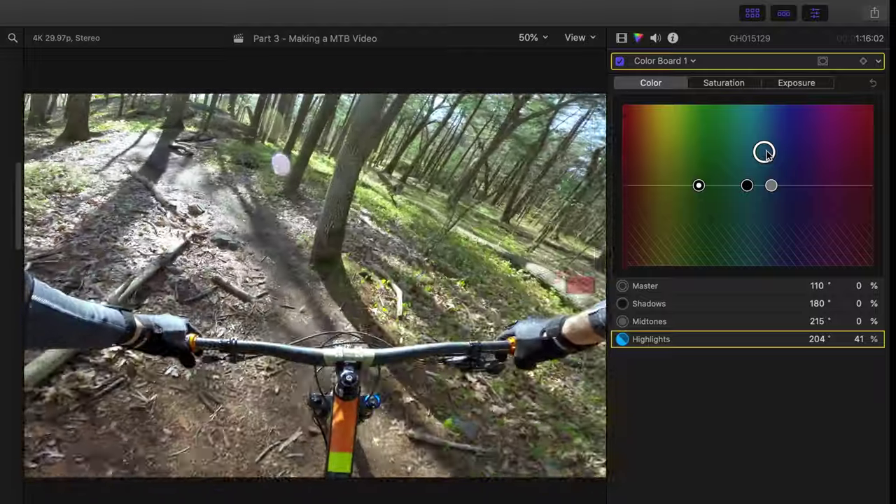
- Reset the Highlights colour adjustment on clip GH015129 and open the exposure controls for clip GH015153
key("Delete")
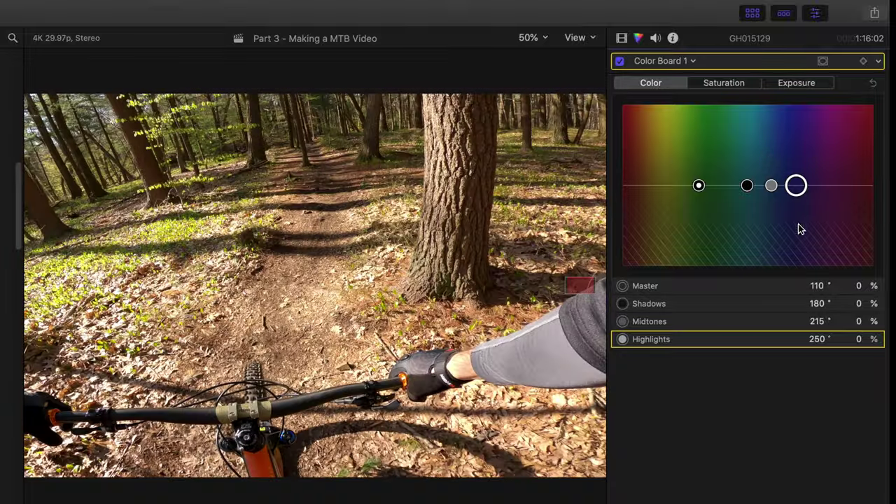
mouse_move(779, 190)
left_mouse_down()
mouse_move(756, 156)
mouse_move(829, 146)
mouse_move(707, 150)
mouse_move(772, 193)
left_mouse_up()
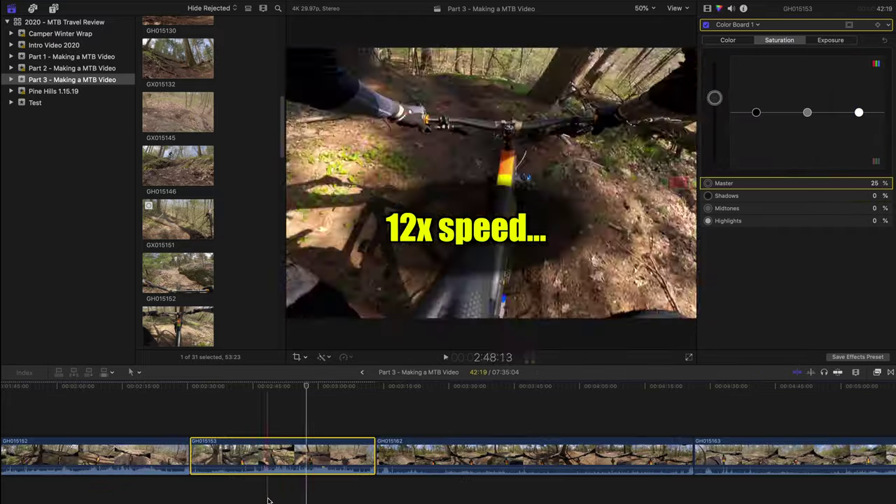
left_click(830, 40)
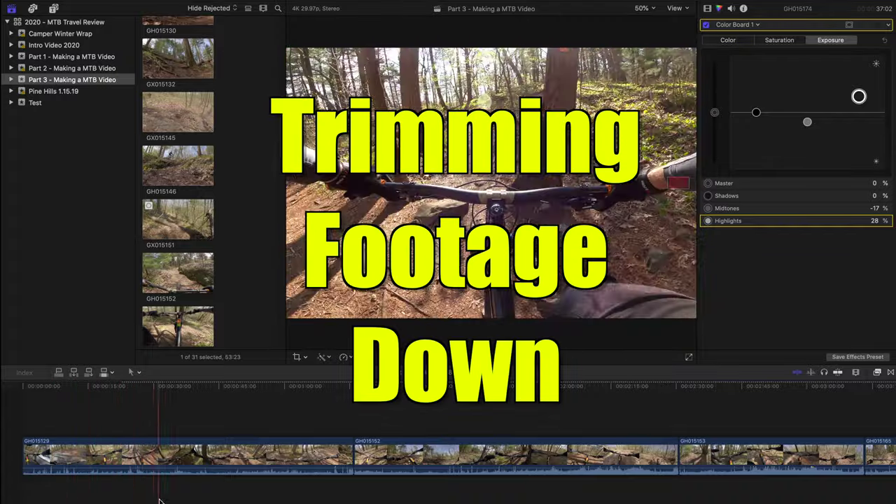
- Play the start of the first timeline clip and look through the available timeline editing tools
key("space")
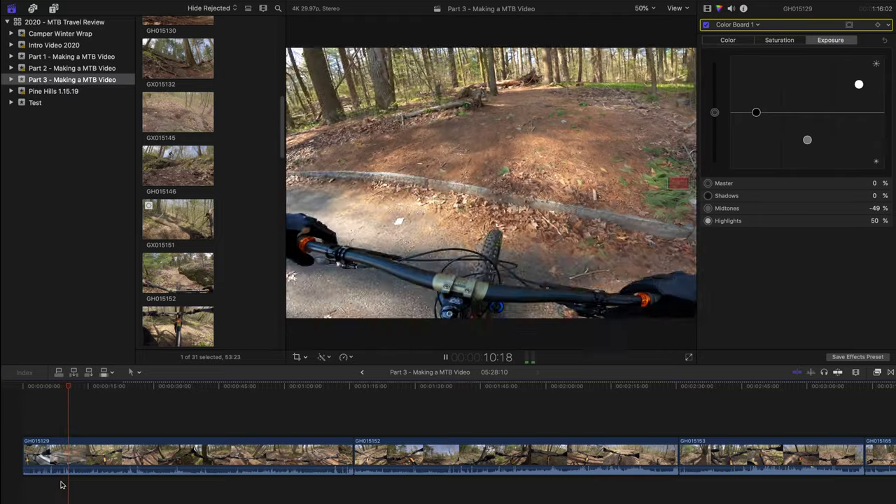
key("space")
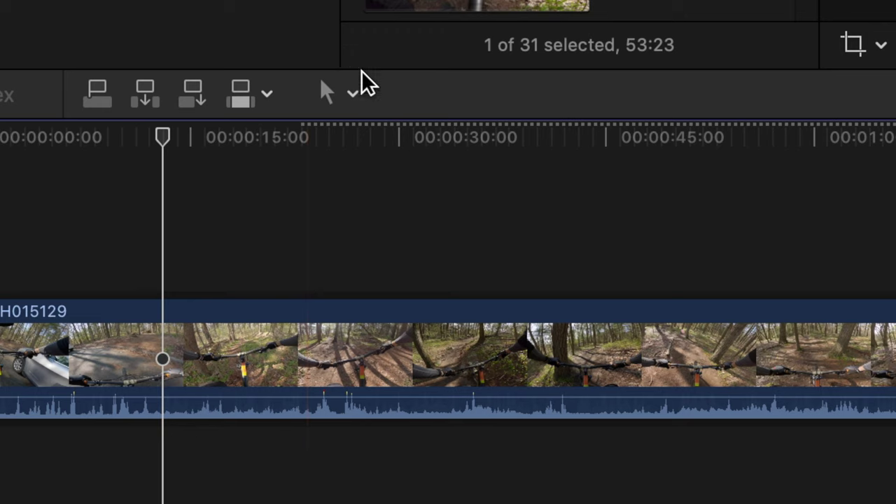
left_click(353, 93)
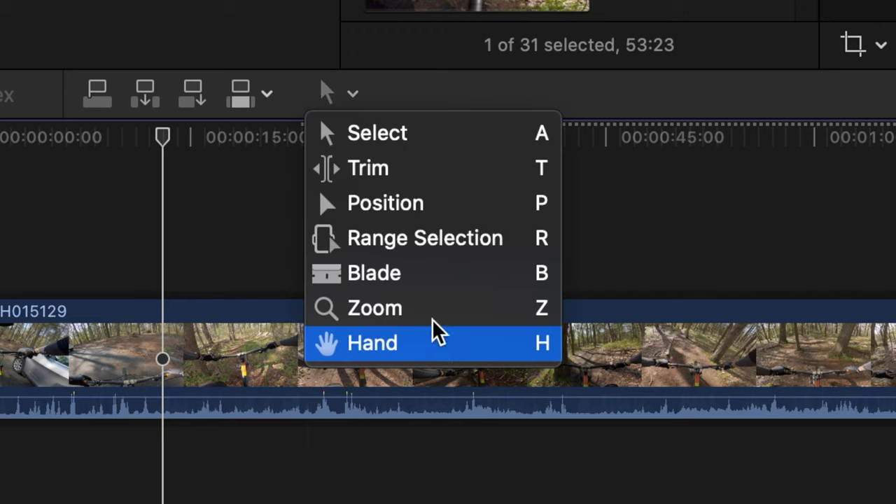
left_click(462, 153)
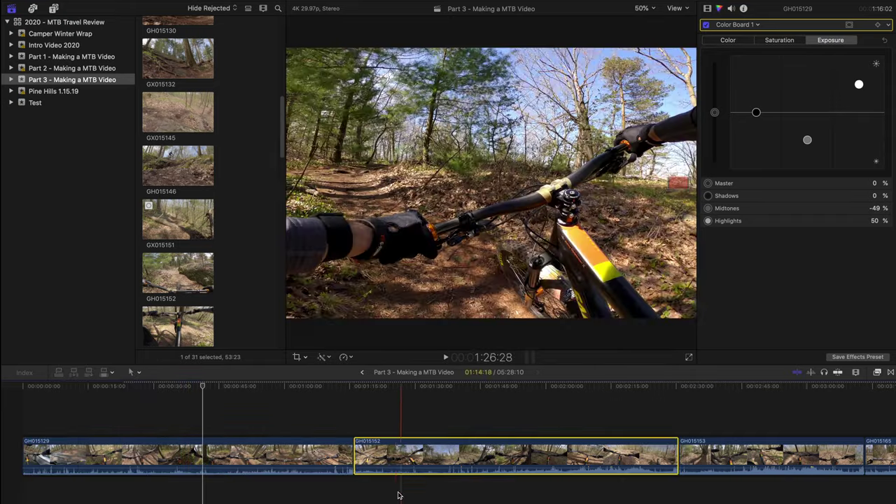
- Try splitting the first timeline clip, GH015129, at four points with the Blade tool
left_click(138, 372)
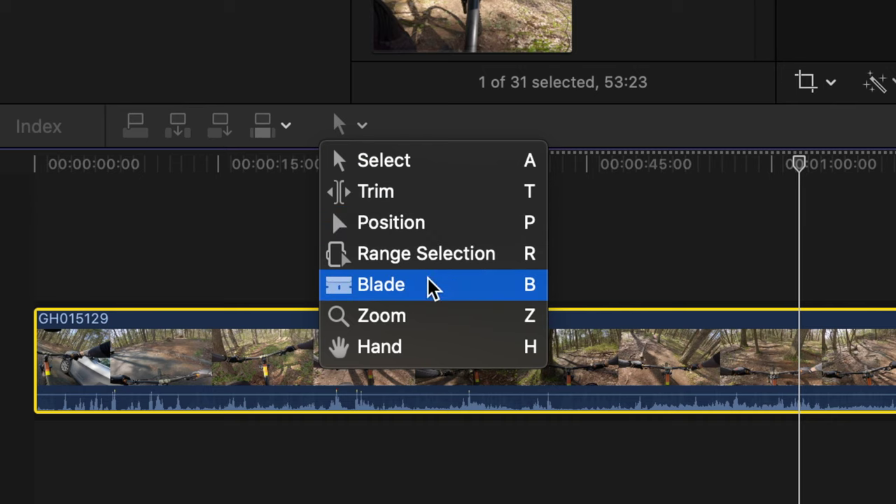
left_click(413, 293)
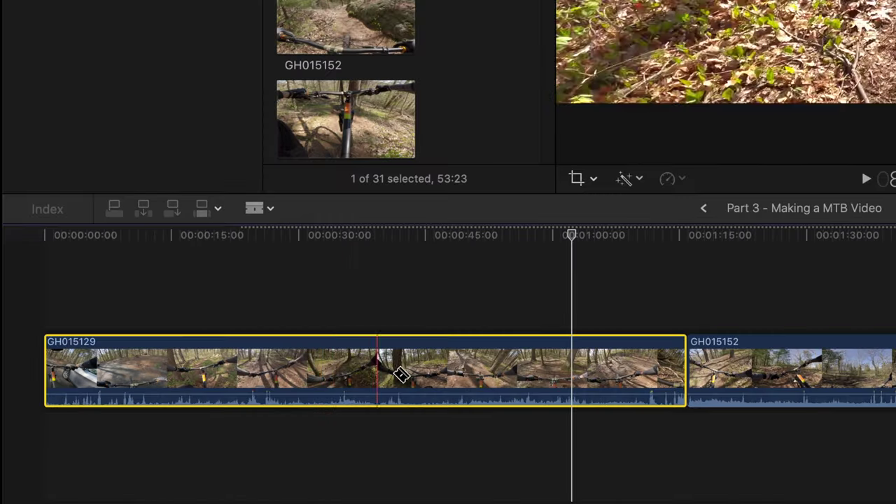
left_click(236, 367)
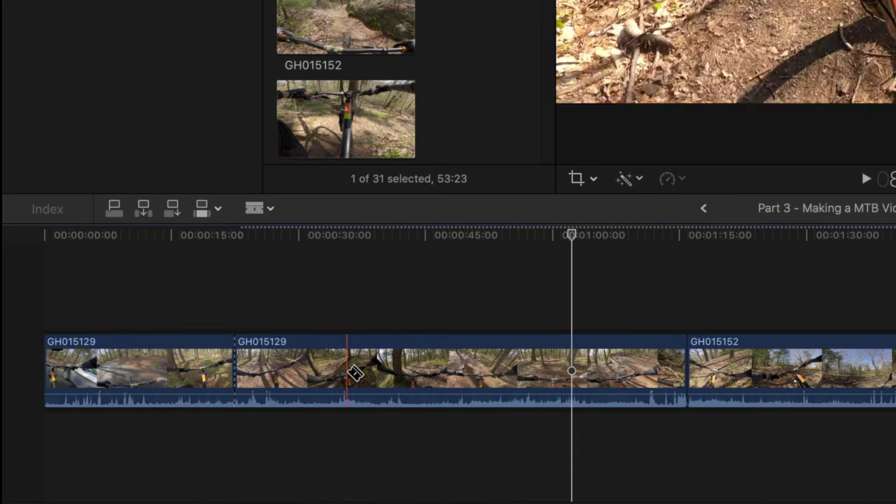
left_click(347, 373)
left_click(462, 371)
left_click(553, 368)
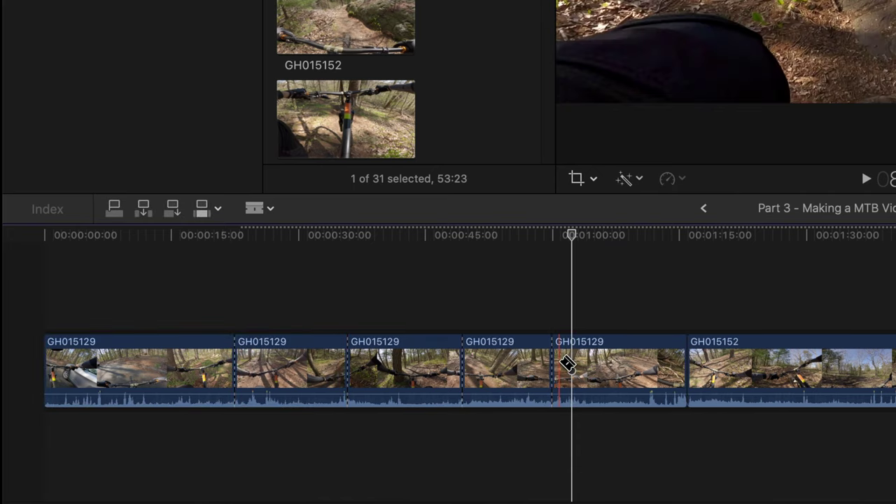
- Undo the four blade cuts in clip GH015129
key("super+z")
key("super+z")
key("super+z")
key("super+z")
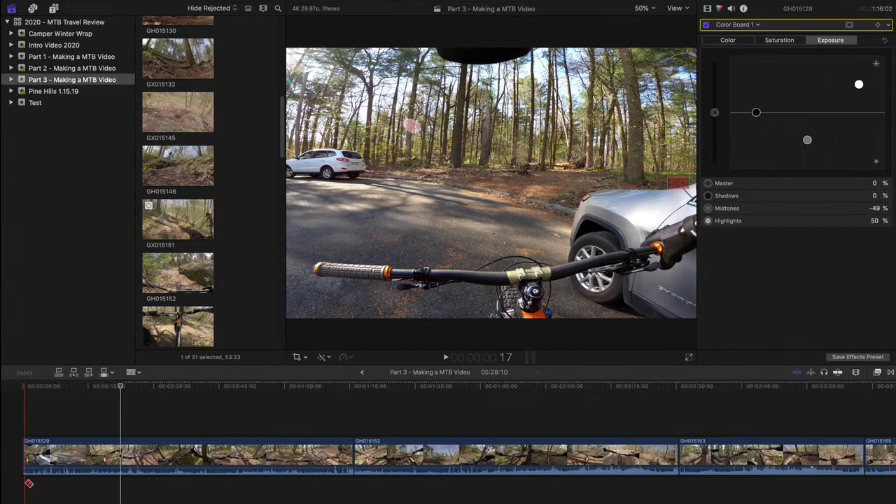
- Split clip GH015129 about 6 seconds in and delete the opening parking-lot section
key("space")
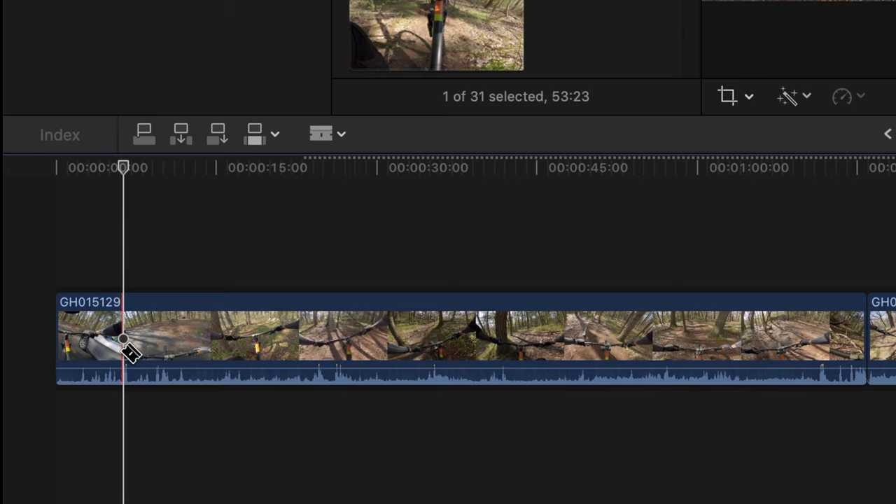
left_click(123, 343)
key("a")
left_click(105, 354)
key("Delete")
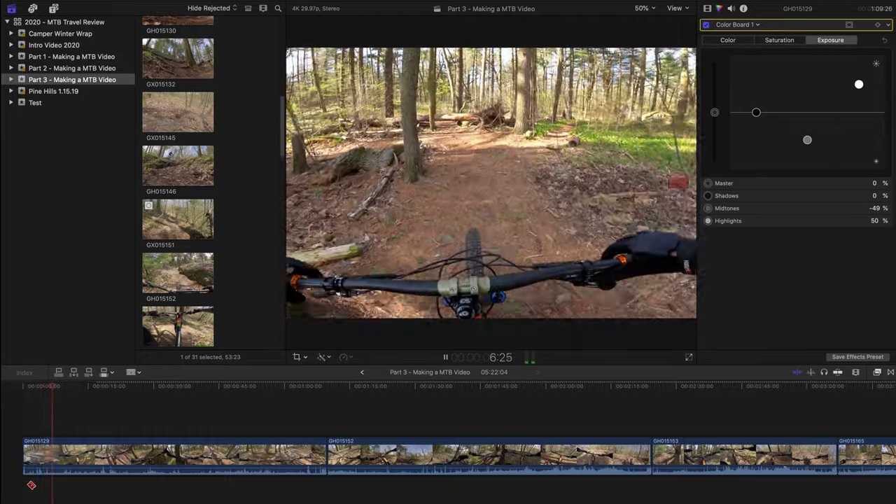
- Split clip GH015129 at about 9 and 36 seconds and delete the section between the cuts
left_click(66, 459)
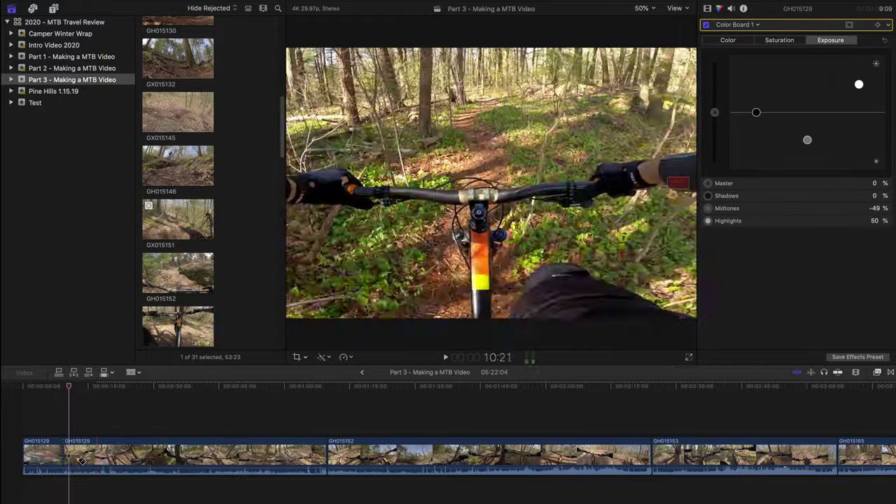
key("space")
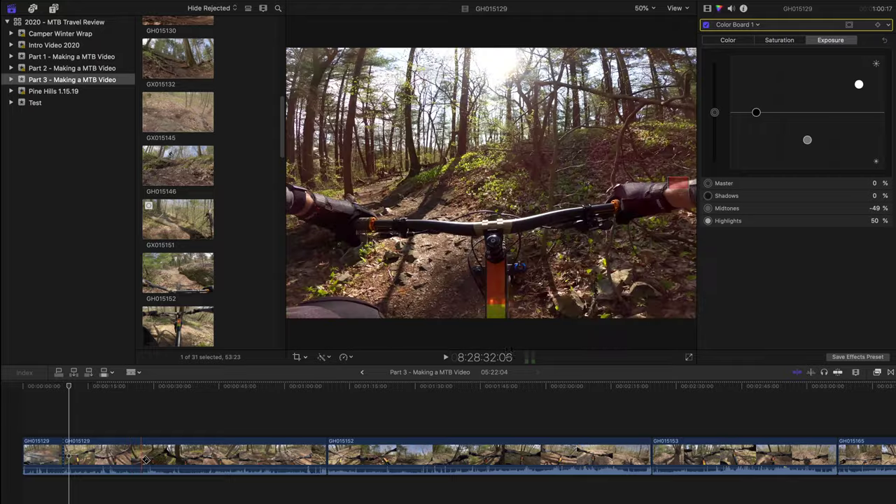
left_click(181, 458)
key("a")
left_click(155, 459)
key("Delete")
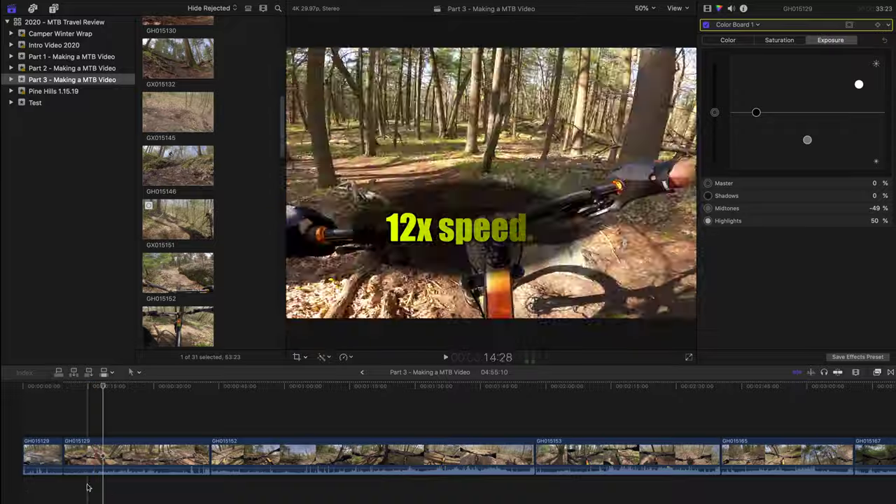
- Cut the second GH015129 segment at about 17 seconds on the timeline and remove an unwanted section of it
key("space")
key("i")
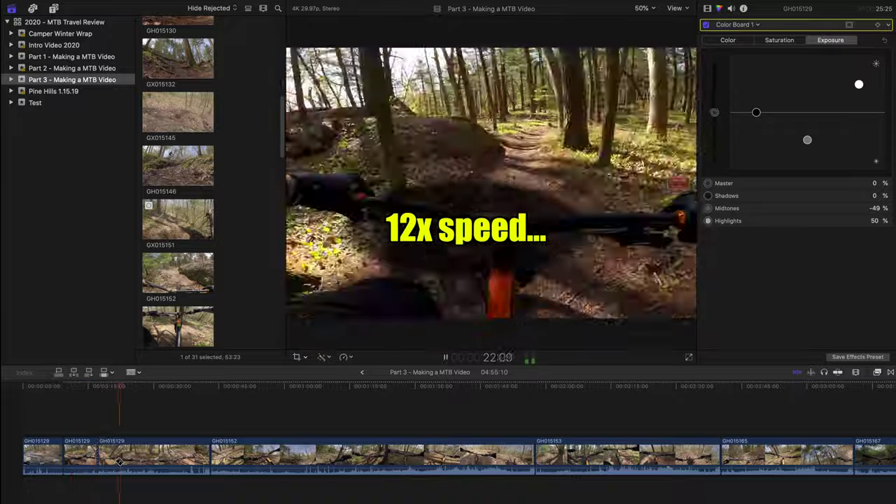
key("o")
key("Delete")
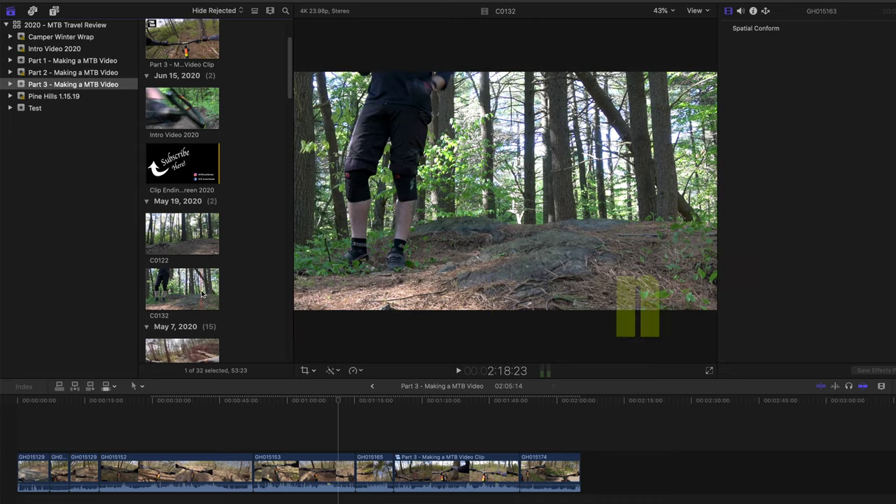
- Find clip GX015151 in the browser and mark a range of about 7 seconds around the rider's jump over the log
scroll(194, 292, "down", 5)
scroll(194, 293, "down", 3)
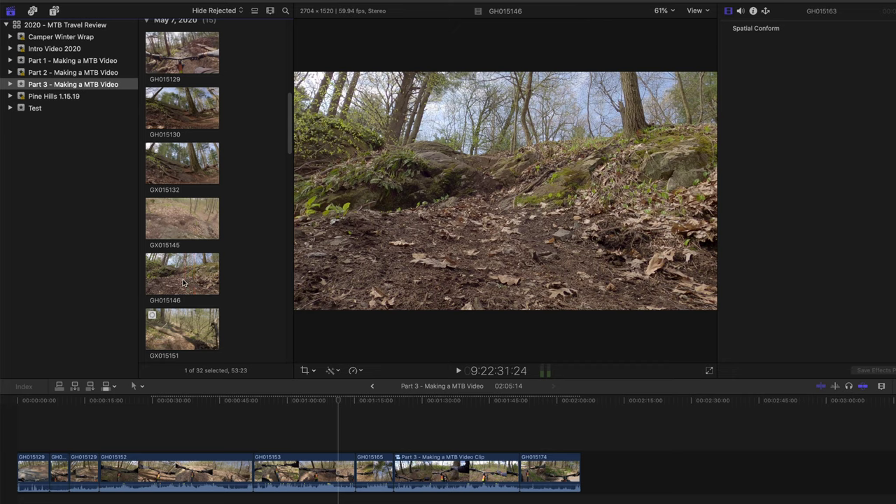
scroll(183, 283, "down", 2)
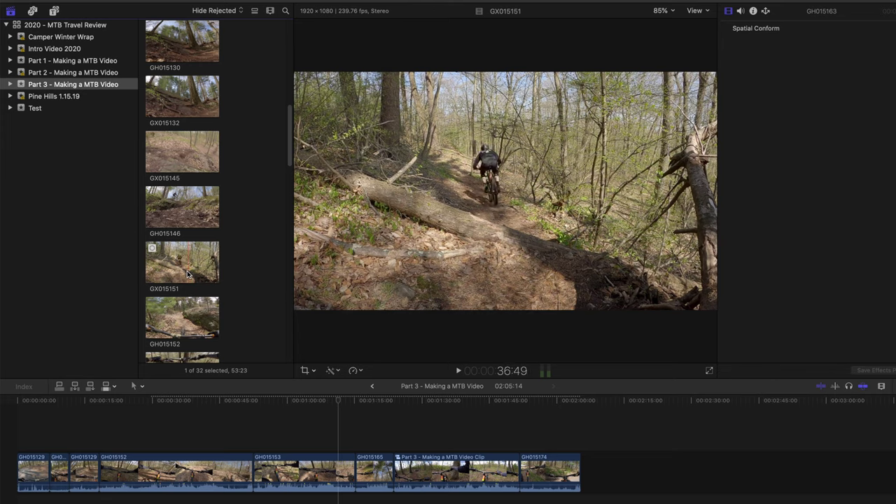
key("space")
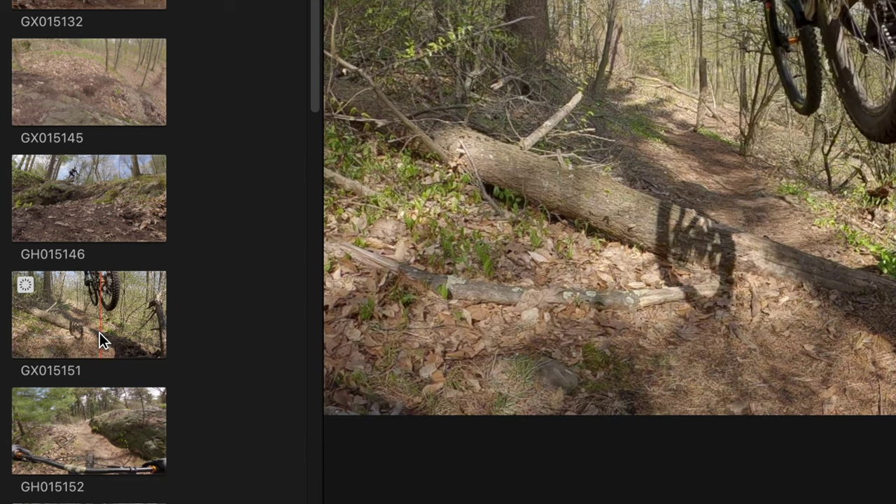
key("i")
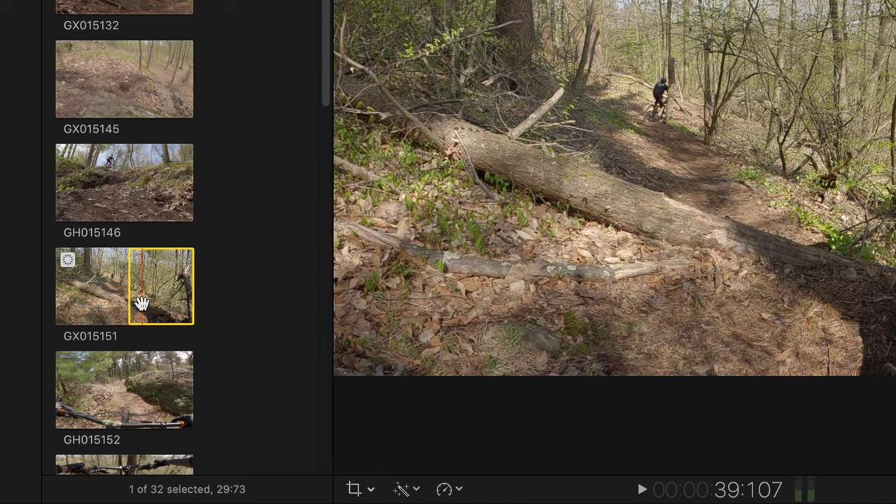
key("o")
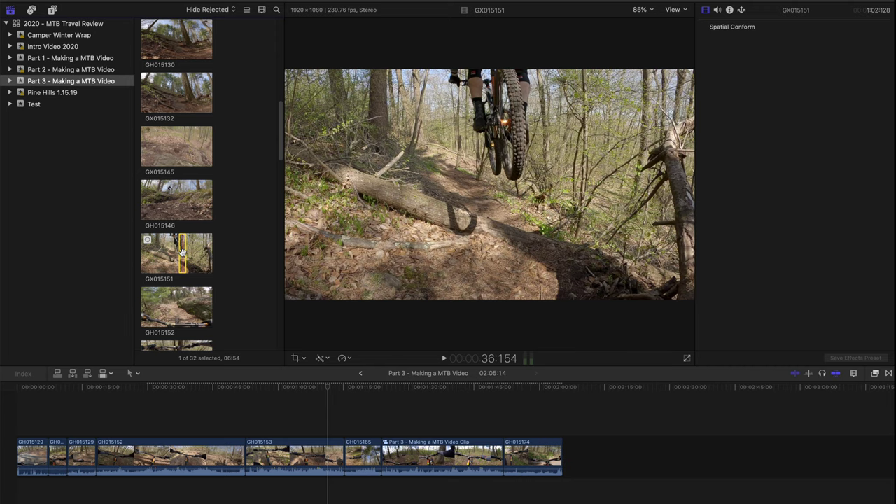
- Place the marked GX015151 range above clip GH015152 as a connected clip at 36:06 on the timeline
left_click(152, 495)
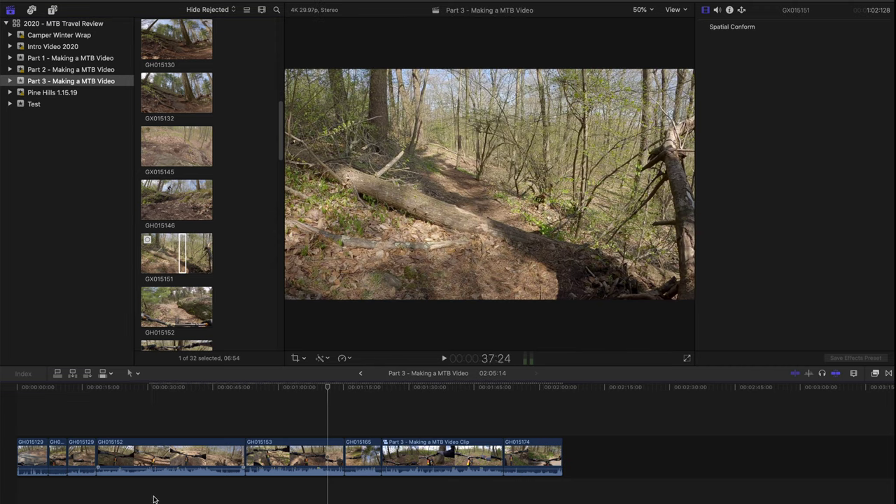
key("super+6")
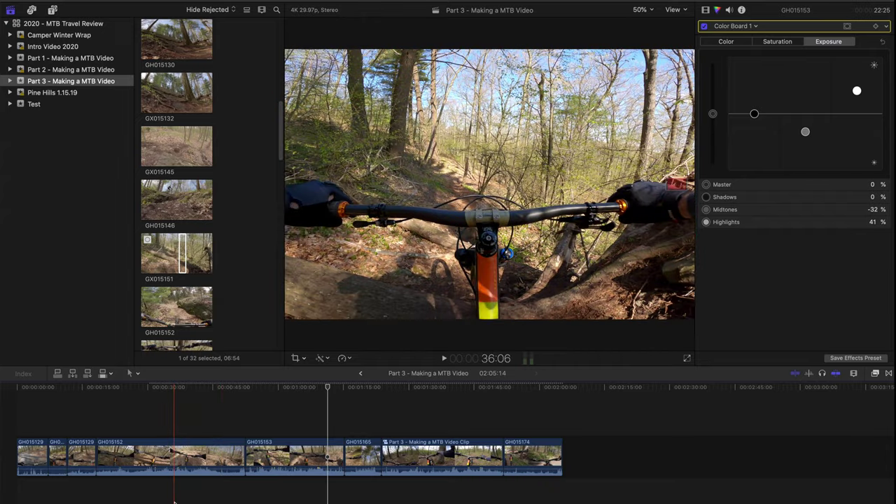
left_click(175, 502)
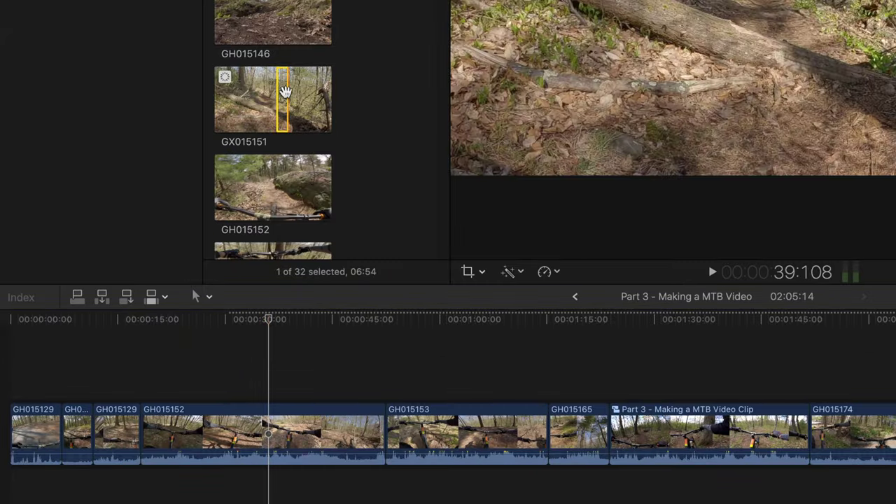
left_click_drag(286, 91, 274, 364)
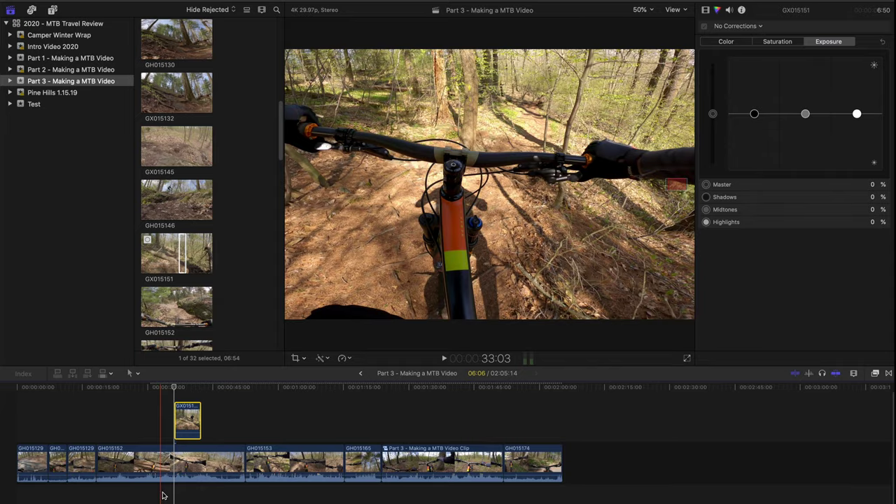
- Play back the jump, split GH015152 beneath the connected clip, and insert GX015151 between the two halves
key("space")
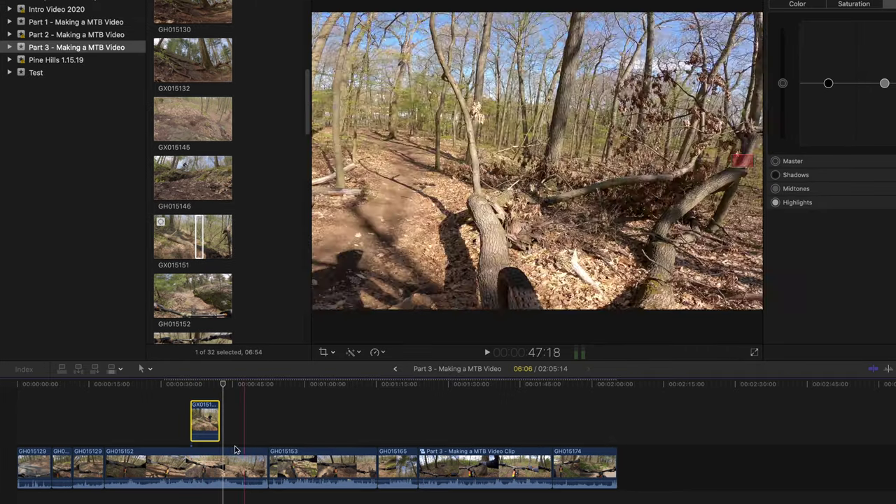
key("space")
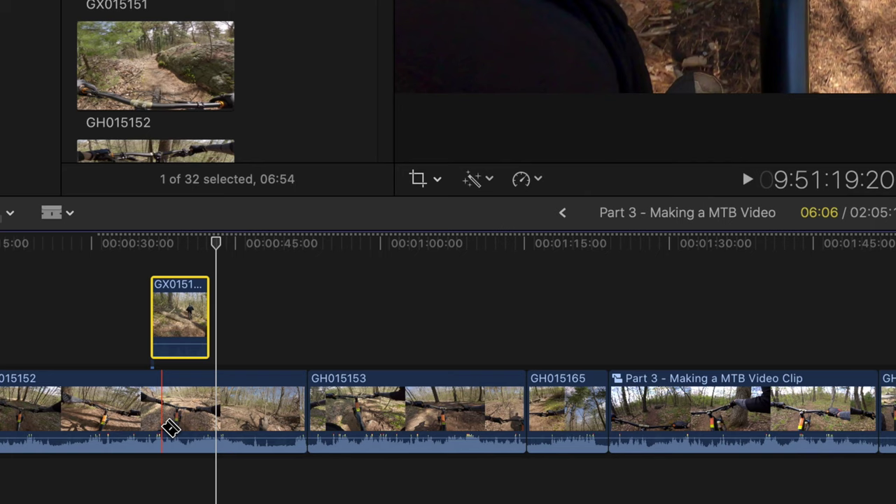
left_click(164, 426)
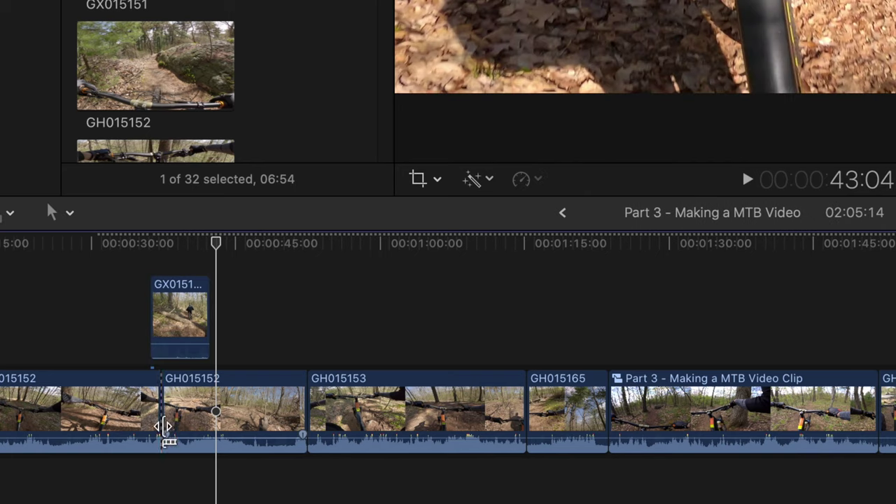
left_click_drag(168, 356, 199, 413)
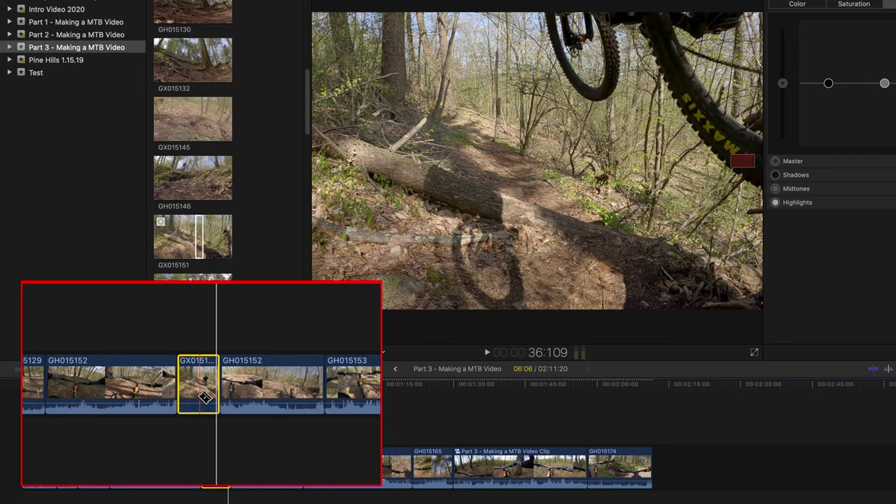
- Split the inserted GX015151 clip on both sides of the jump and delete its first and last pieces
left_click(203, 397)
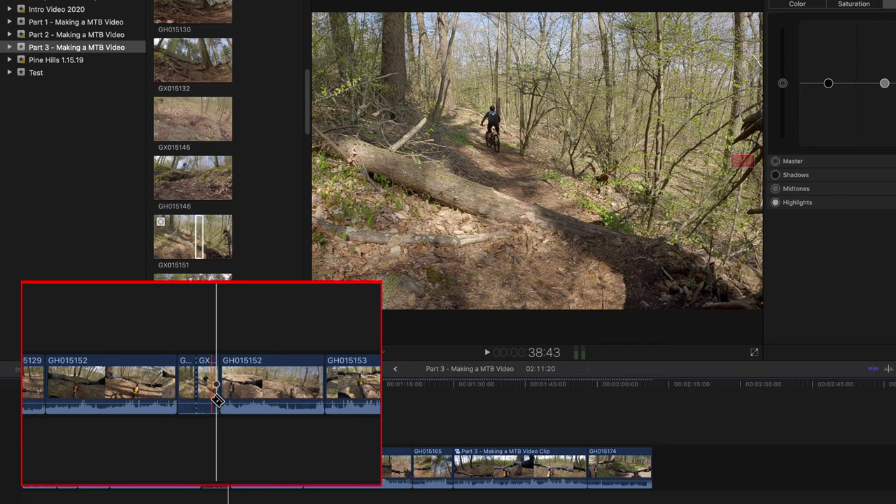
left_click(227, 468)
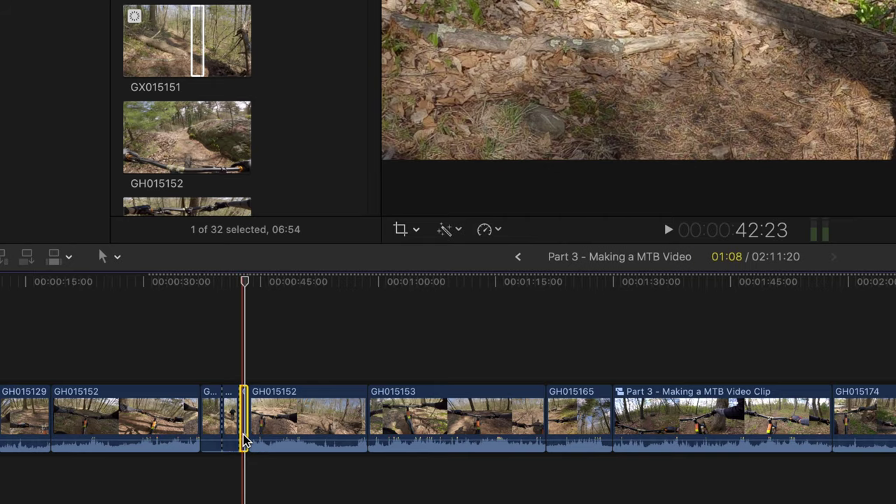
key("Delete")
left_click(217, 436)
key("Delete")
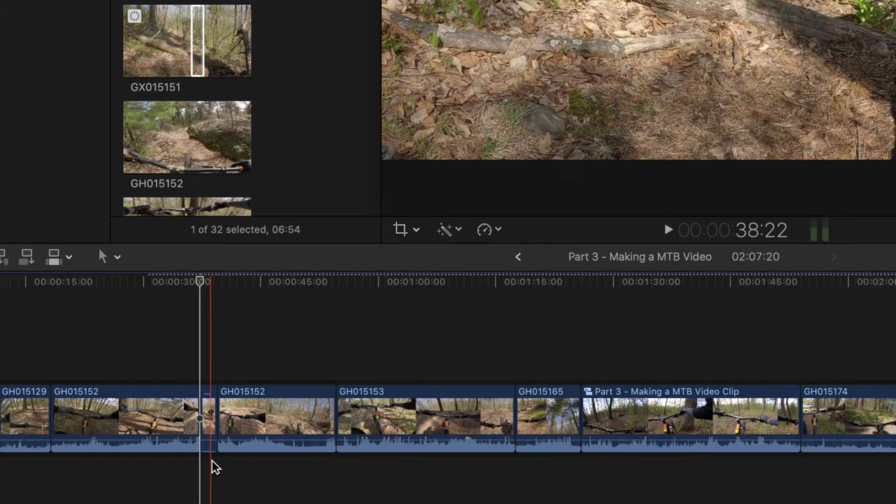
- Play back the jump and correct clip GX015151 with highlights exposure around 21%, darker midtones exposure and master saturation at 27%
key("space")
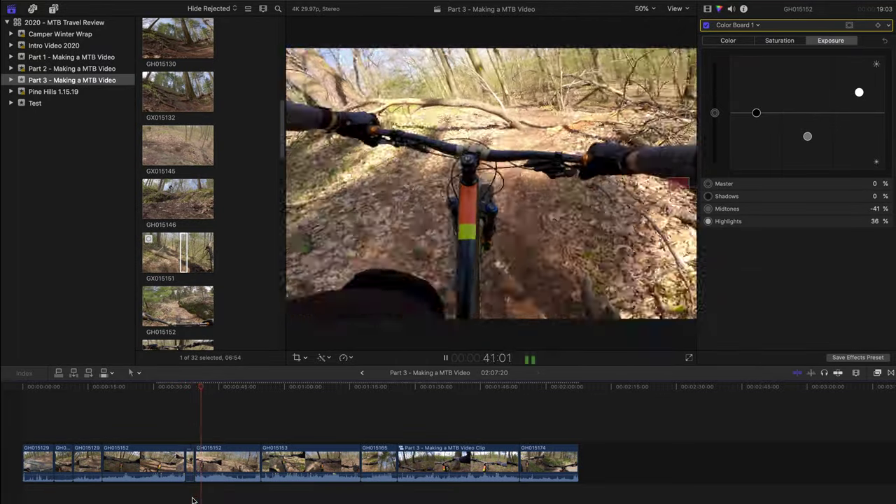
key("space")
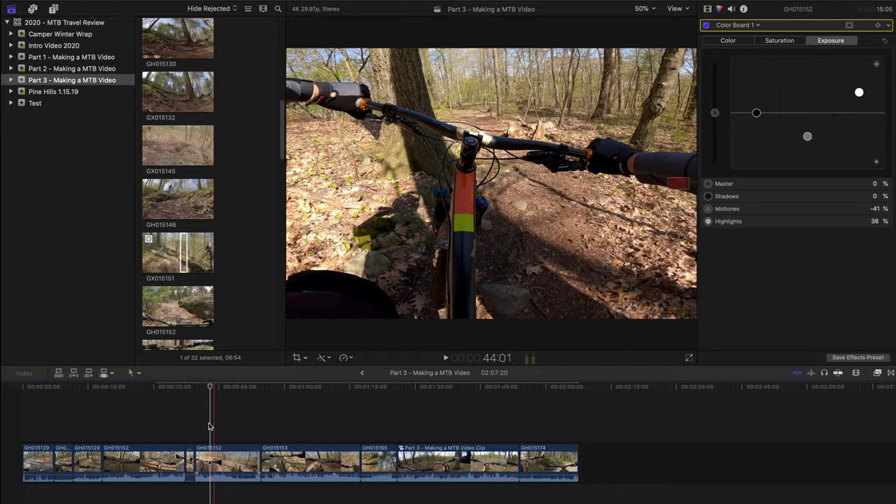
left_click(194, 463)
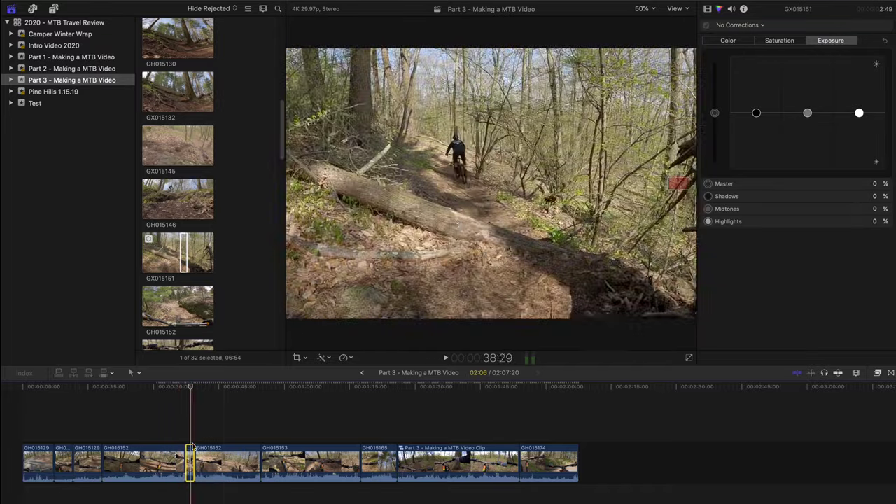
left_click_drag(860, 113, 861, 102)
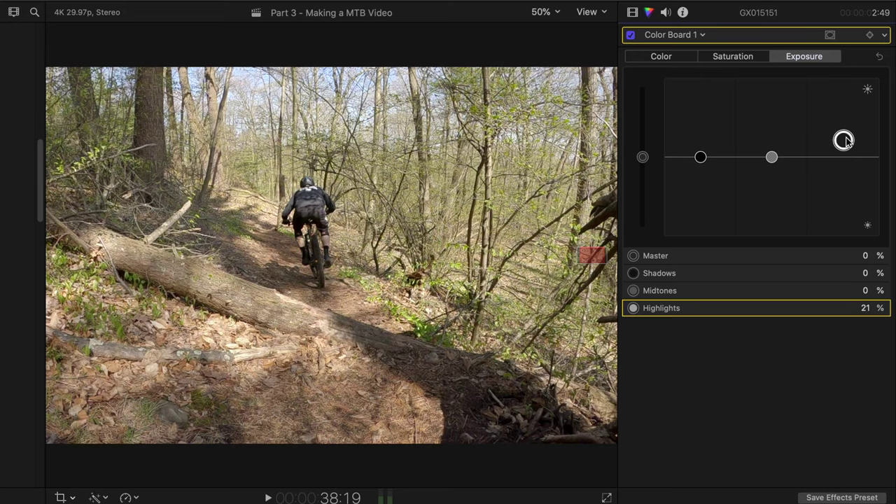
left_click_drag(772, 157, 776, 191)
left_click(707, 56)
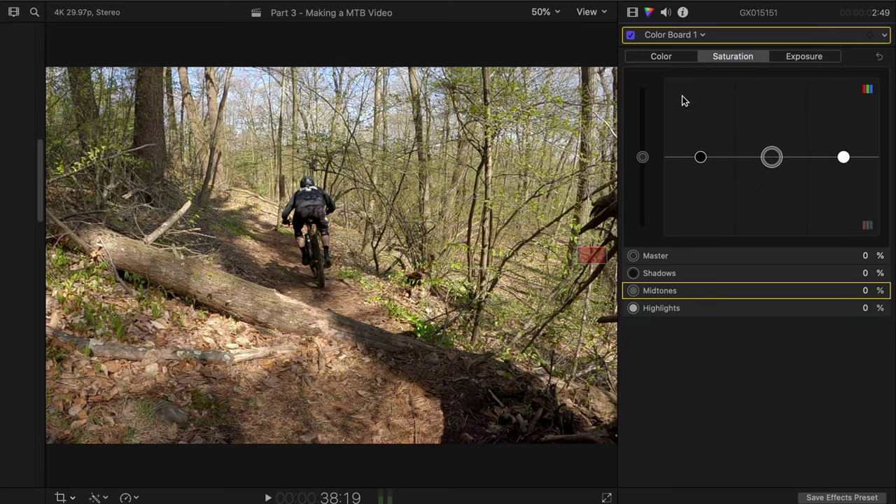
left_click_drag(642, 157, 644, 137)
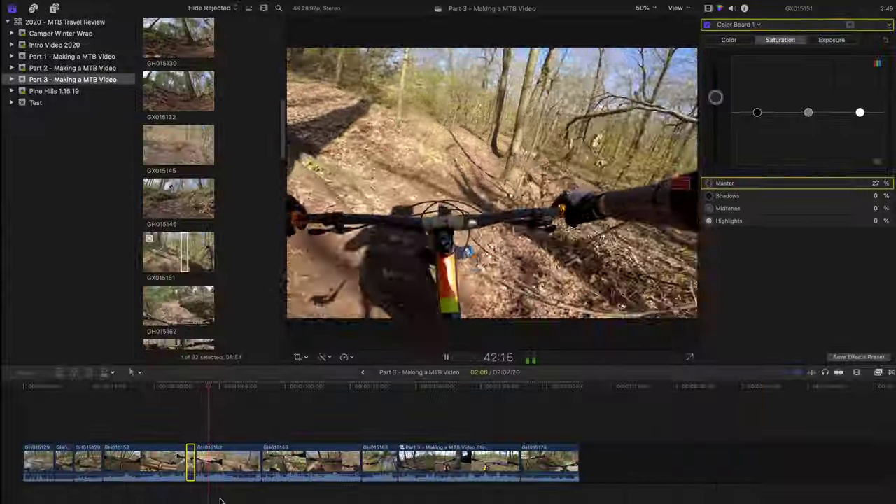
- Play back the corrected jump from just before the change of camera angle
left_click(181, 496)
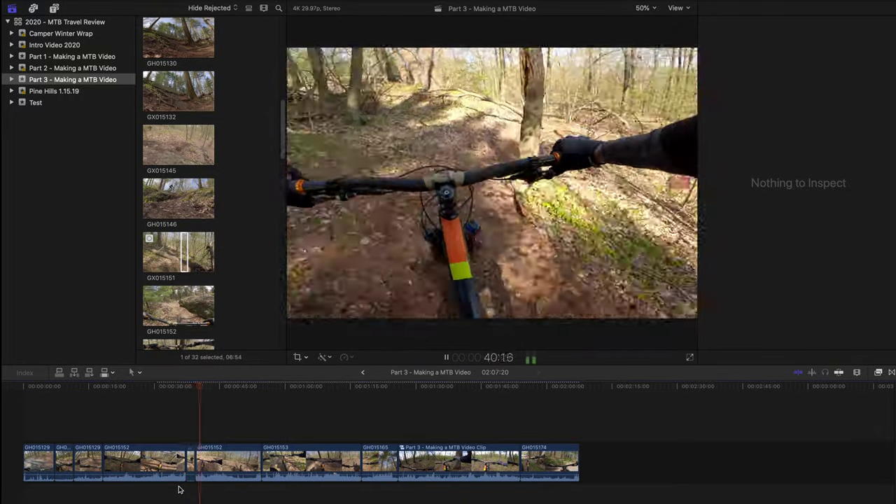
key("space")
key("super+6")
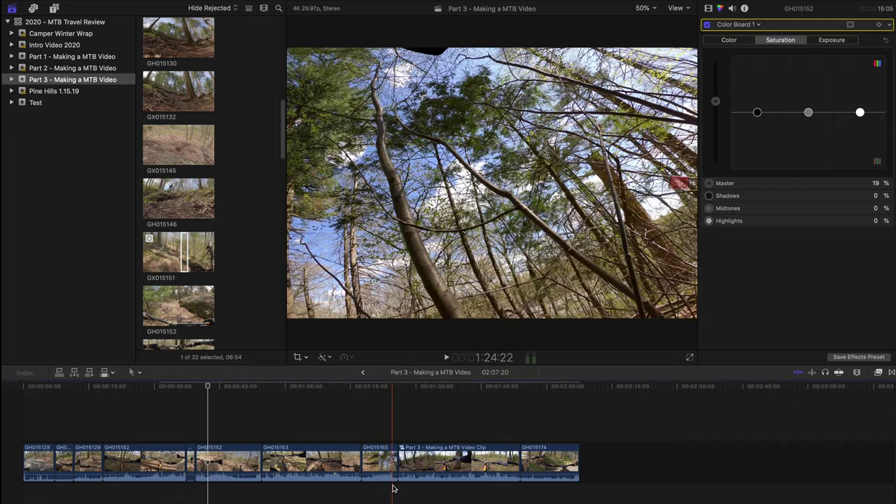
- Mark ranges of second-camera clips GX015161 and C0095 and insert them on the timeline, C0095 before GH015153 and GX015161 between its split halves
scroll(178, 210, "down", 5)
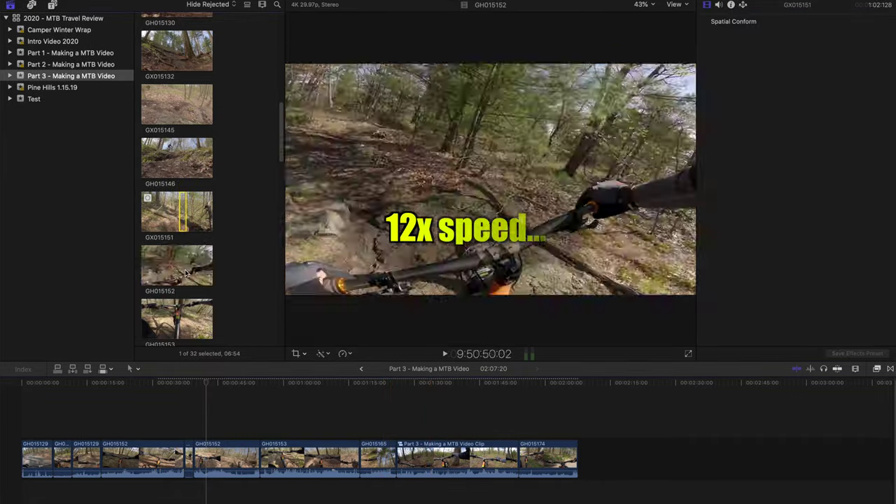
key("i")
key("super+6")
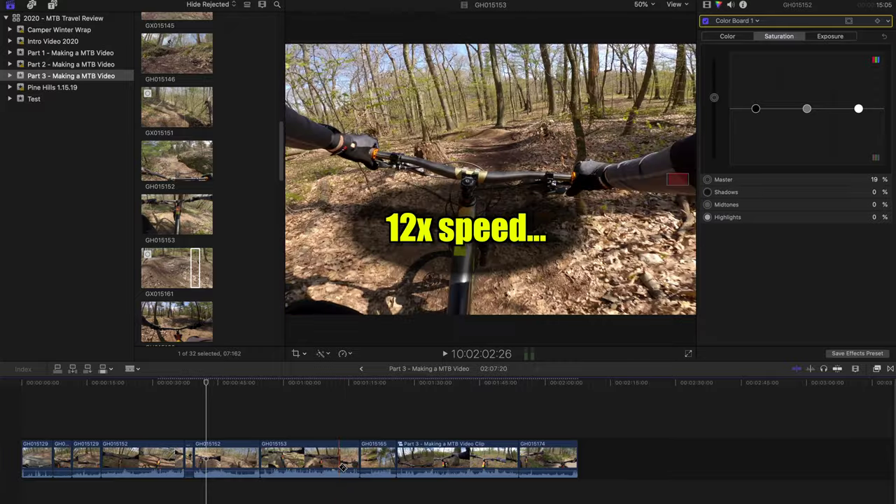
key("w")
left_click(350, 468)
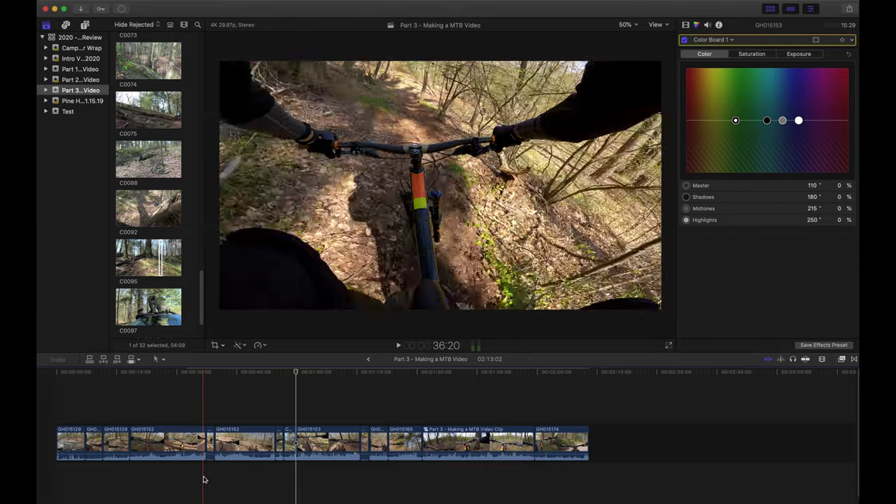
- Play back the cut from GH015153 through the inserted GX015161 berm shot at a closer timeline scale
left_click(390, 479)
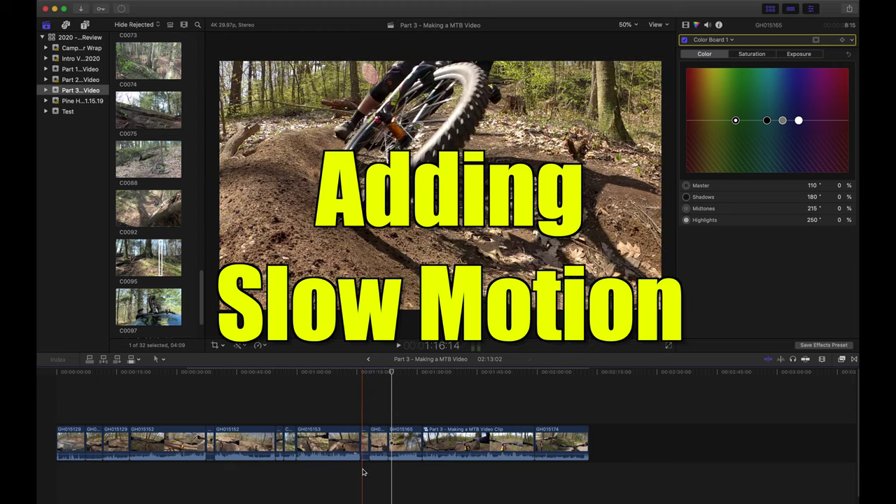
key("super+equal")
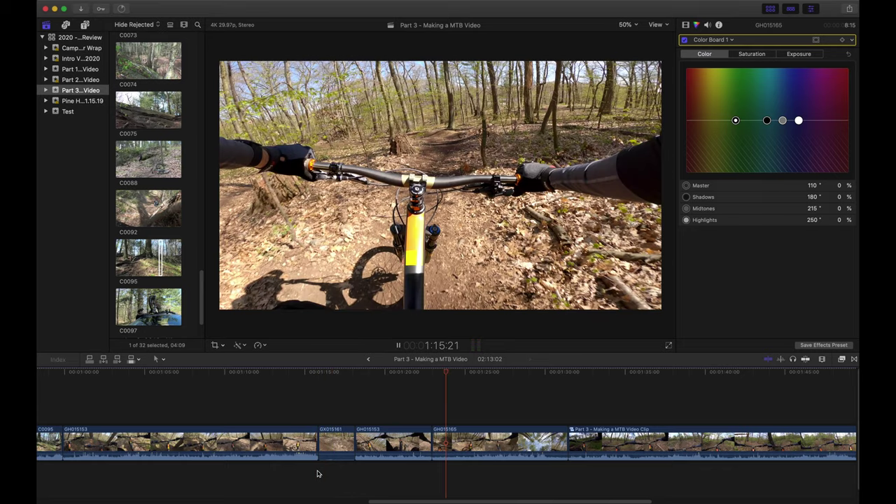
left_click(317, 474)
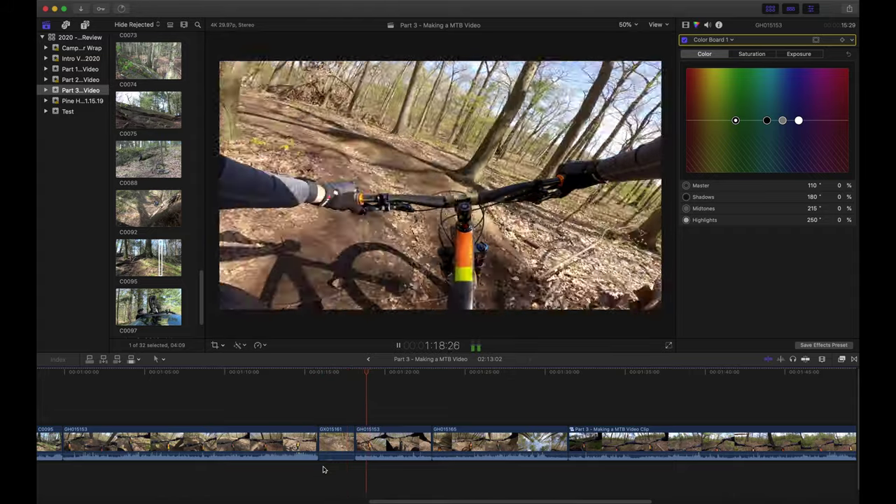
key("space")
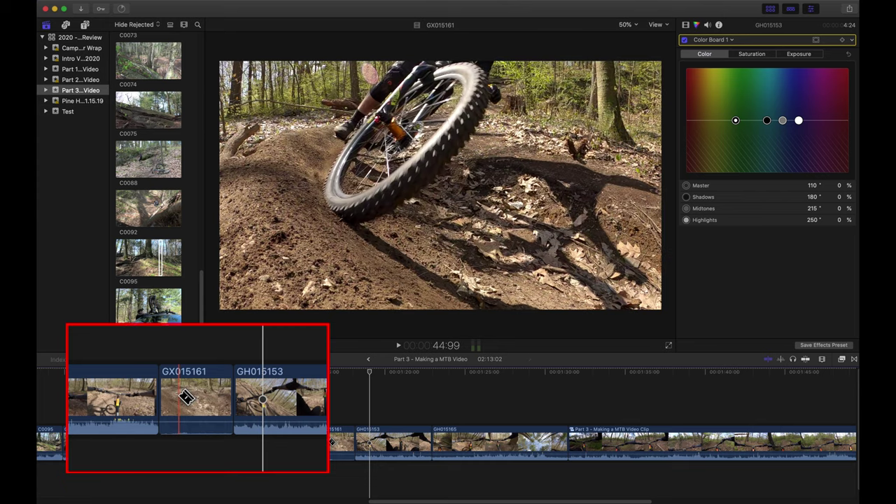
- Split clip GX015161 on both sides of the rider's pass through the berm to make three pieces
left_click(179, 398)
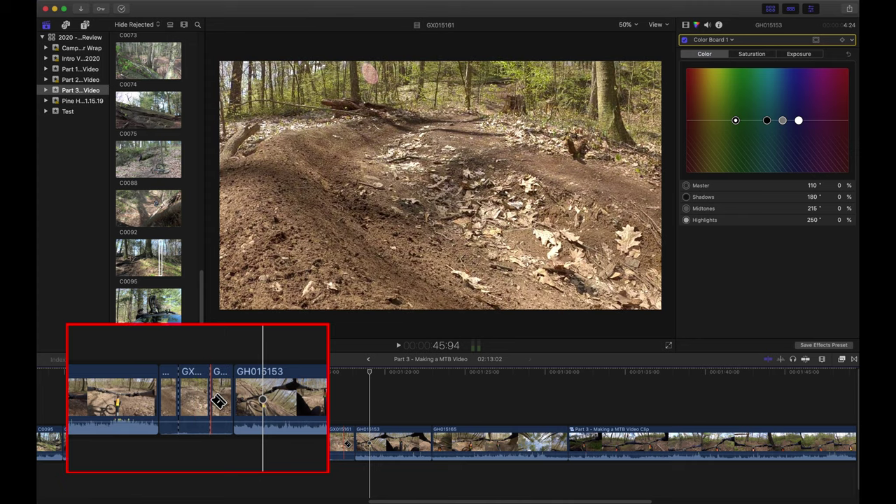
left_click(348, 444)
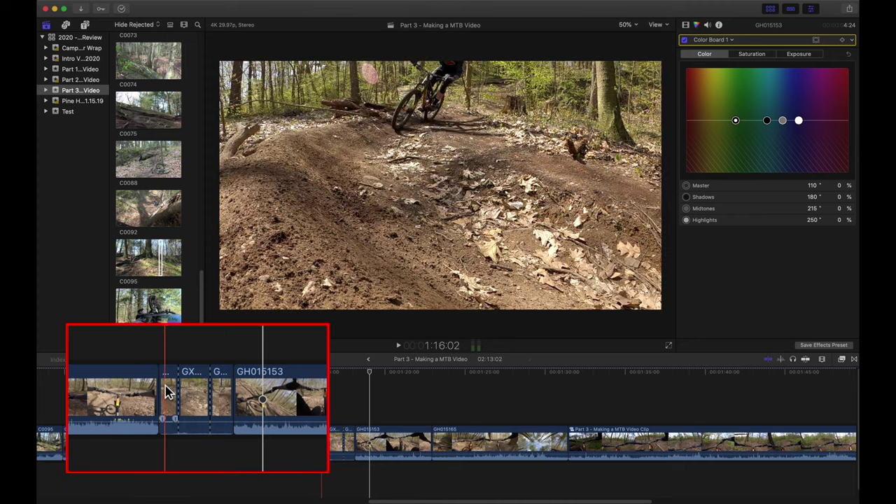
left_click(323, 441)
left_click(335, 442)
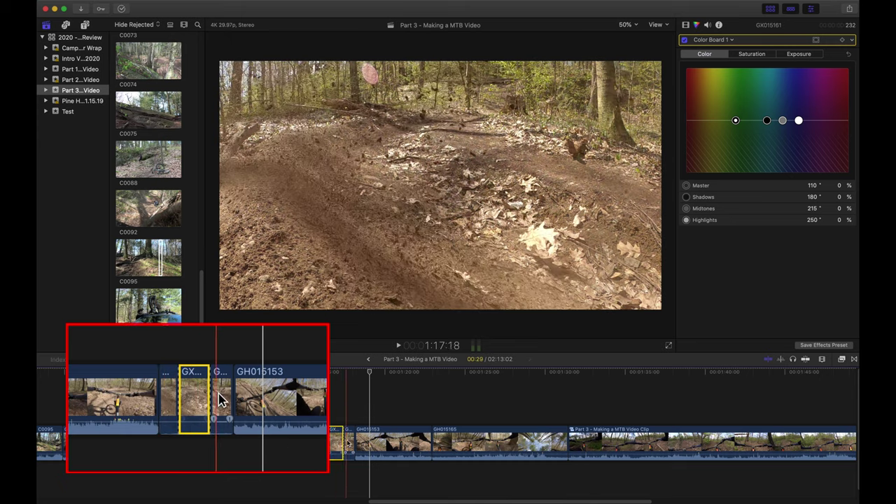
left_click(349, 444)
- Retime the middle piece of GX015161 to slow motion at 10% speed
left_click(339, 442)
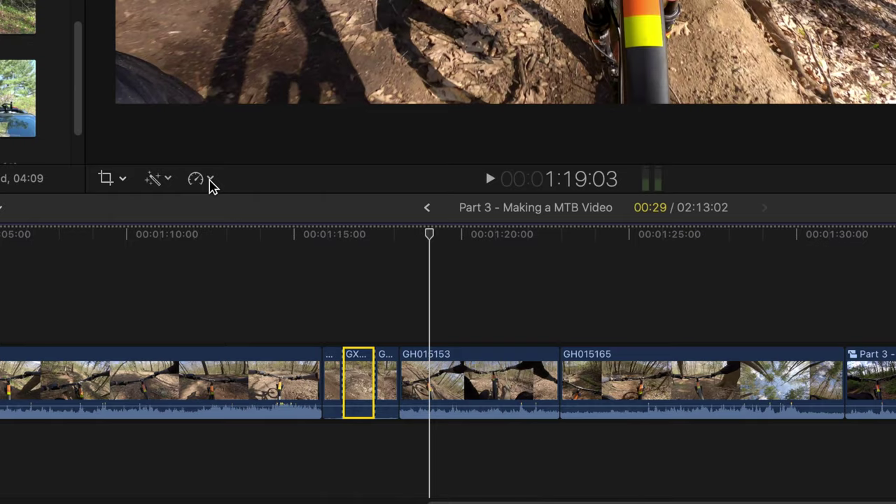
left_click(211, 180)
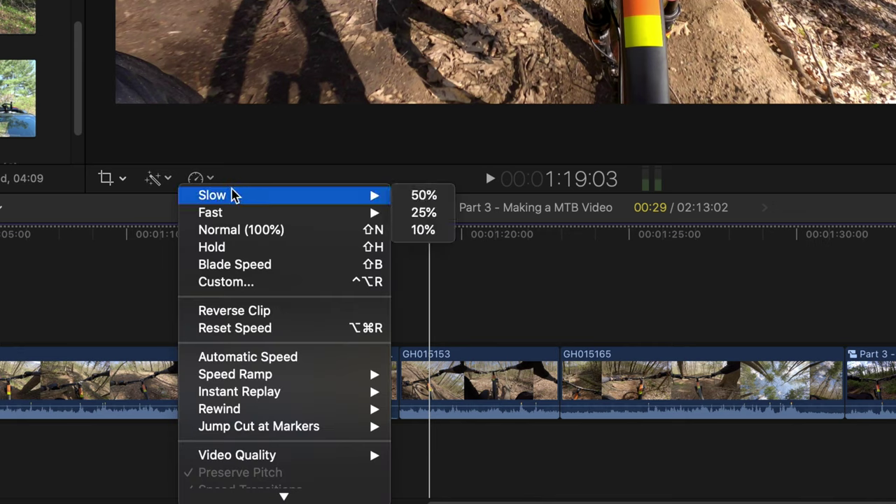
left_click(216, 182)
left_click(210, 180)
mouse_move(226, 202)
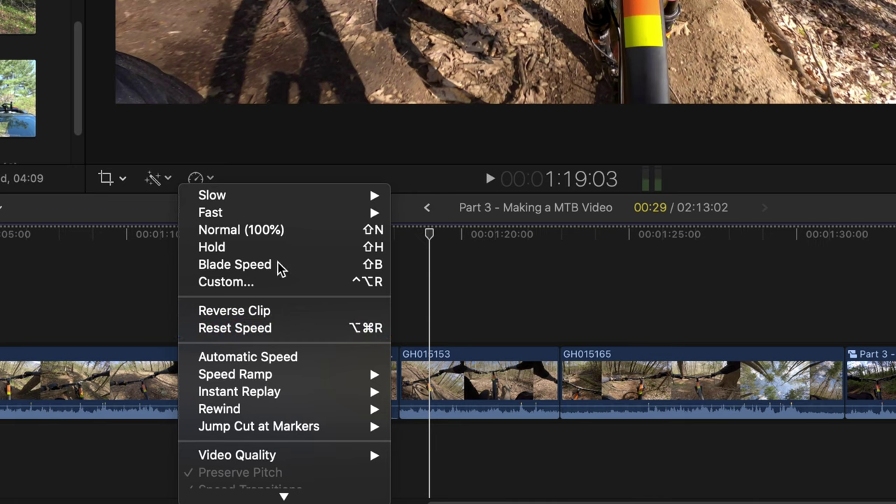
mouse_move(348, 202)
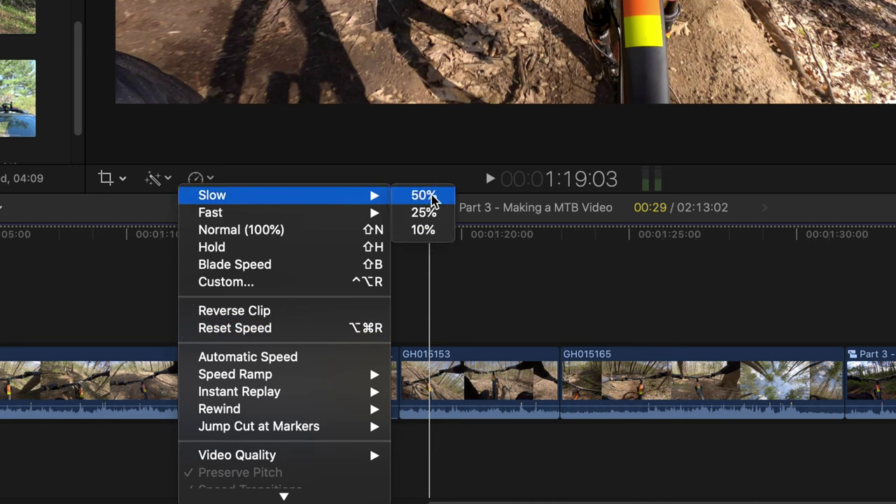
left_click(421, 231)
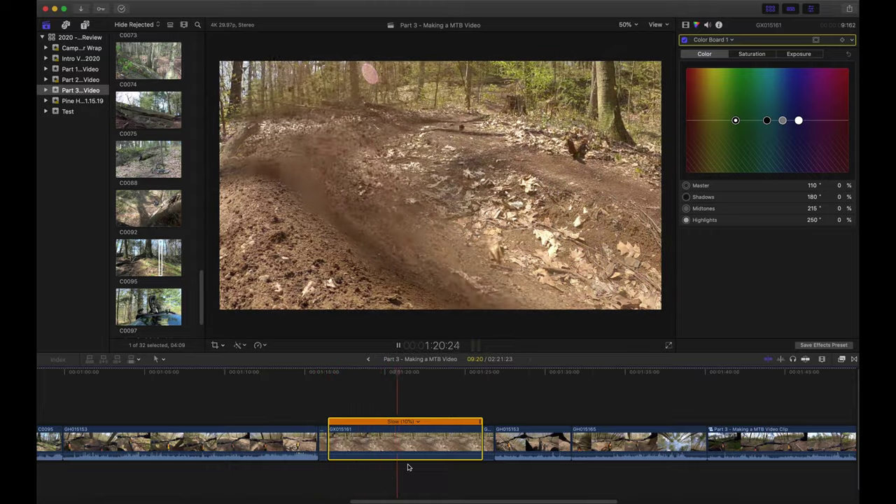
- Trim about 2 seconds off the end of the slowed GX015161 piece and replay the sequence from just before the berm shot
key("alt+]")
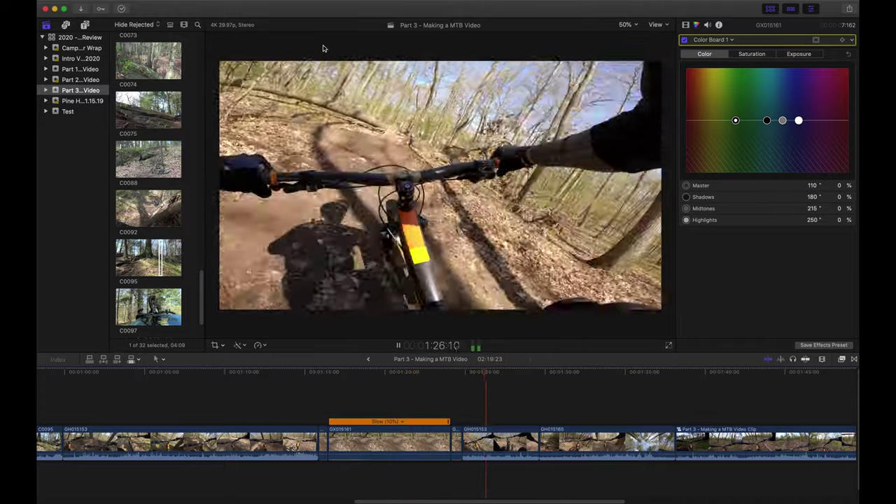
key("space")
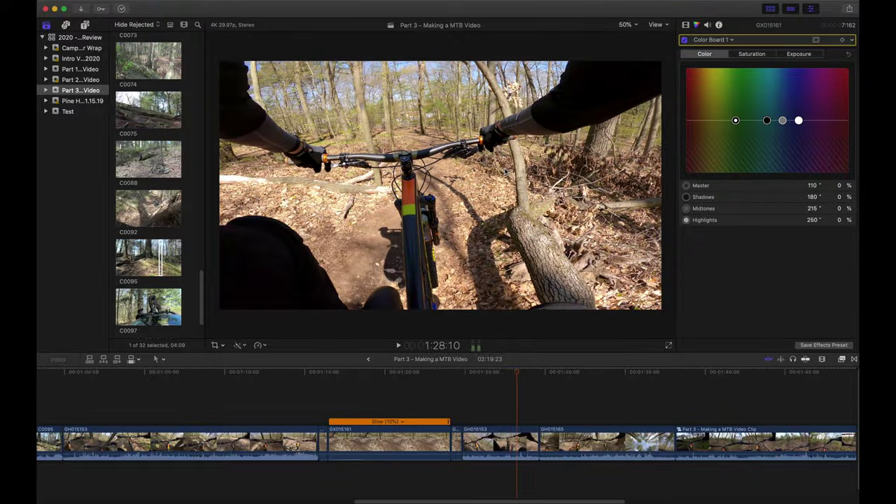
key("space")
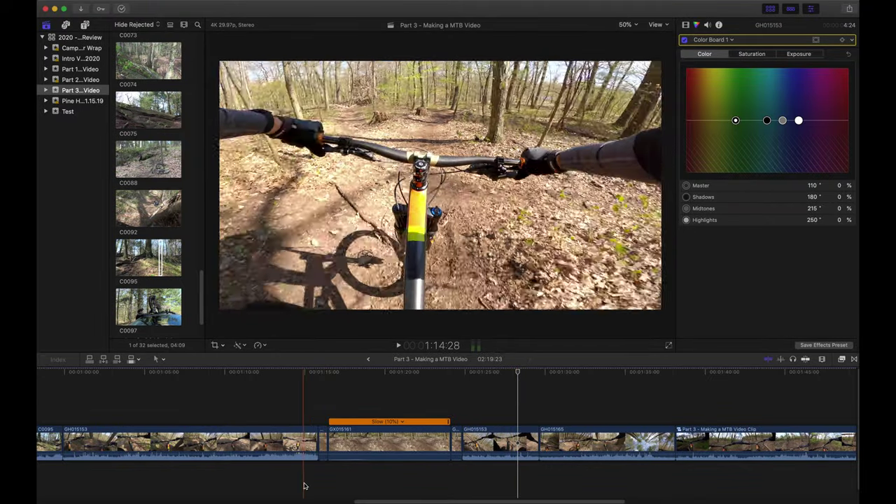
left_click(303, 486)
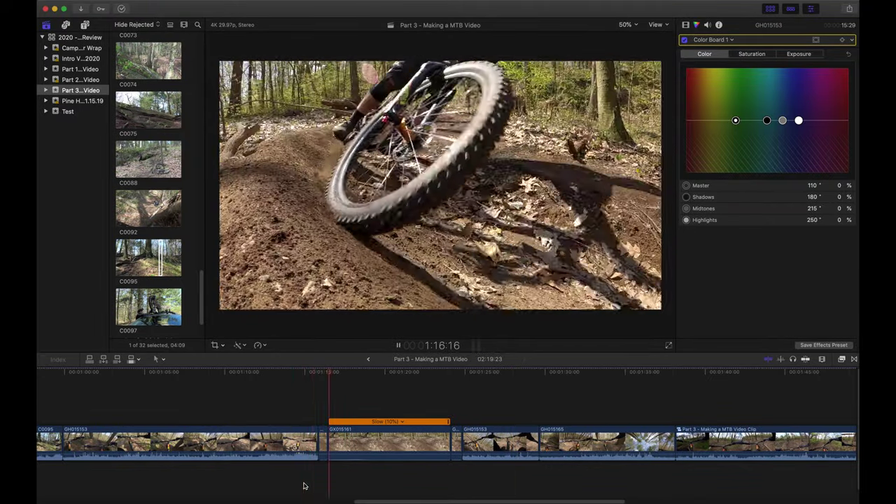